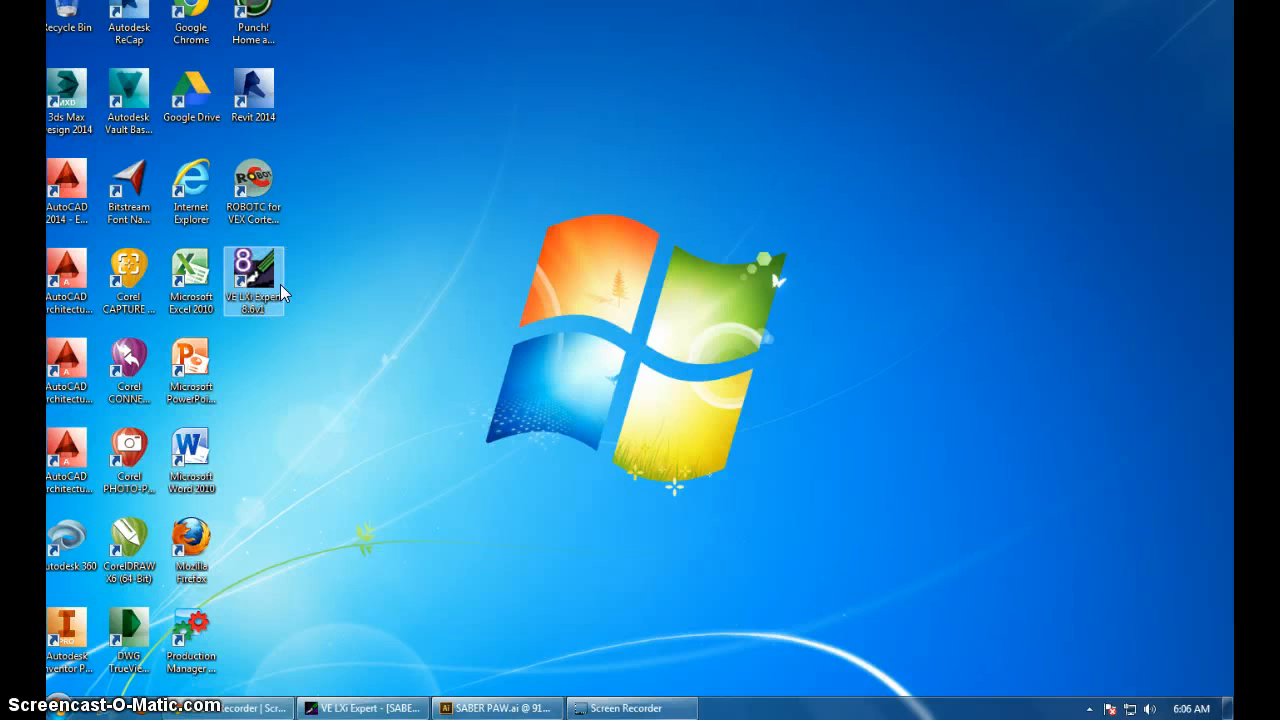
Step: Switch to VE LXi Expert and open SABER PAW.dxf from the SOT folder, with inches as the DXF units
double_click(281, 290)
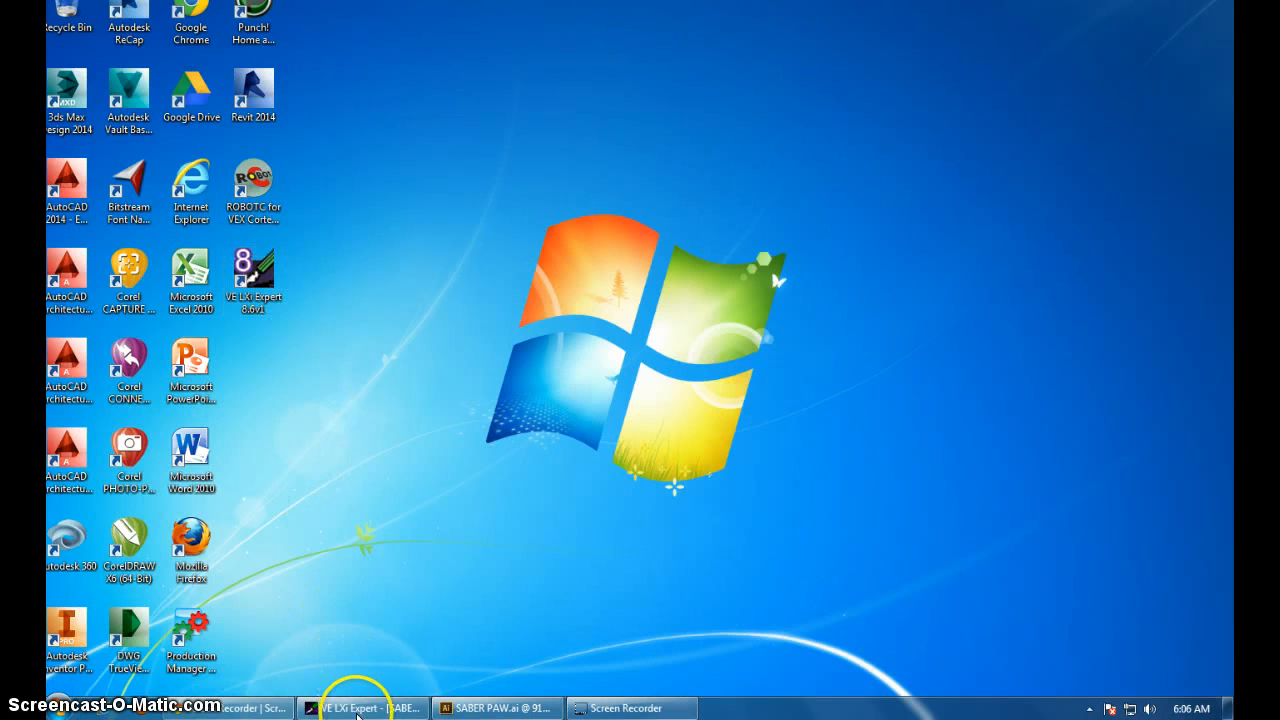
left_click(357, 710)
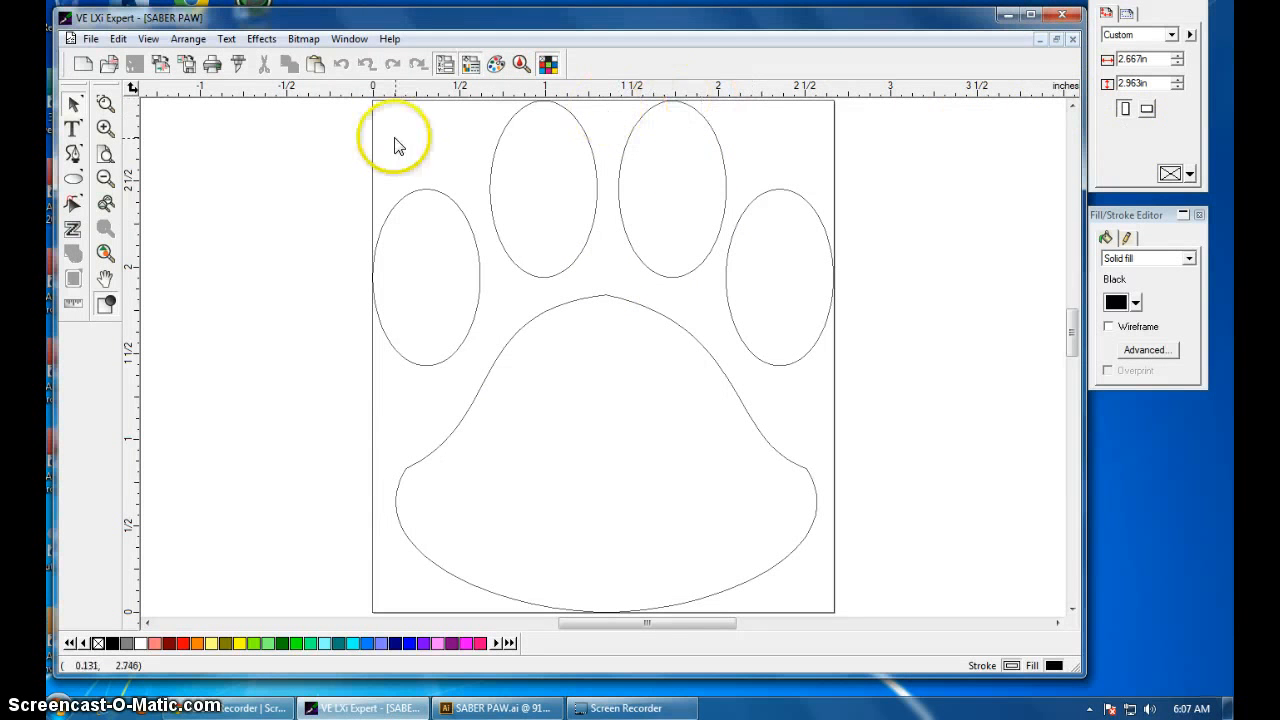
left_click(91, 40)
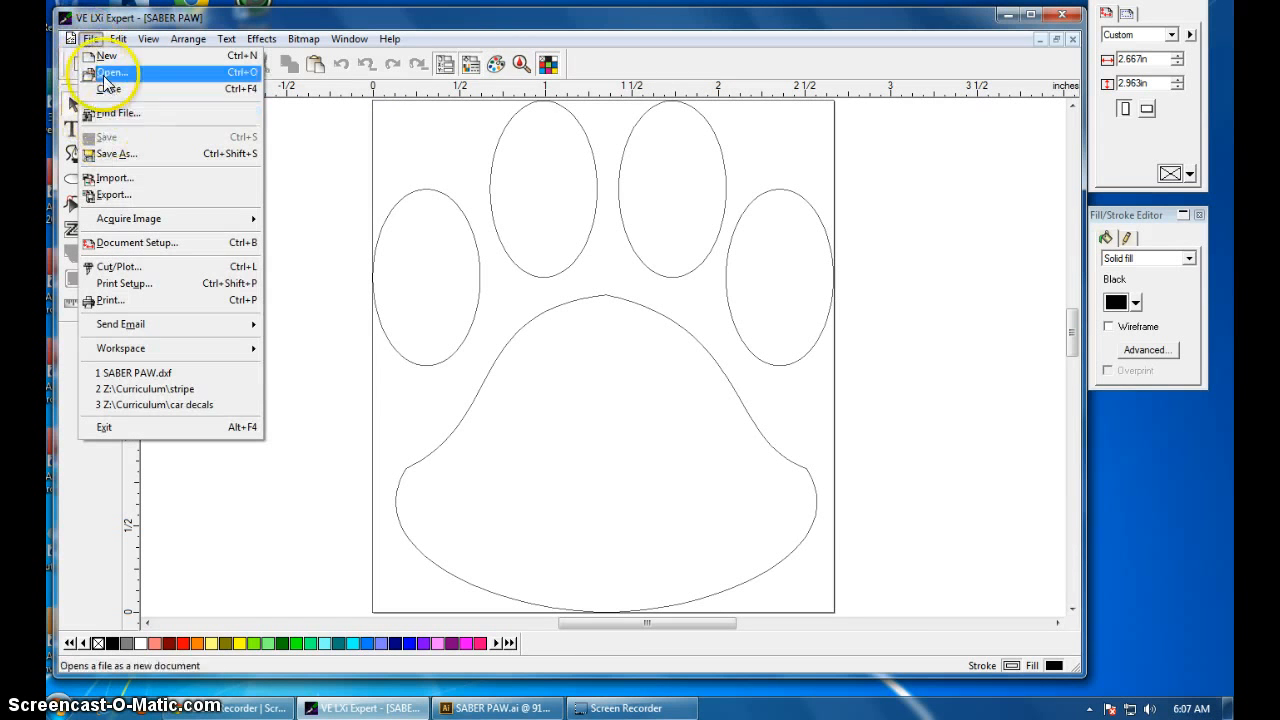
left_click(105, 76)
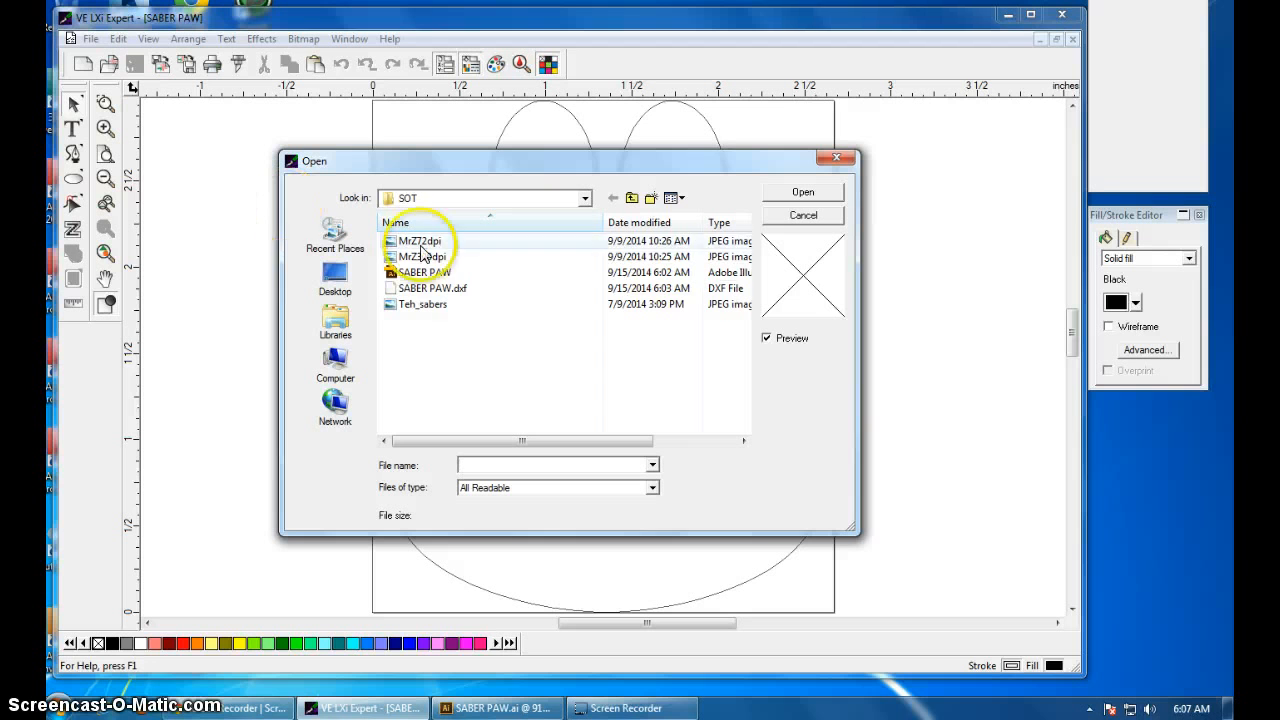
double_click(458, 288)
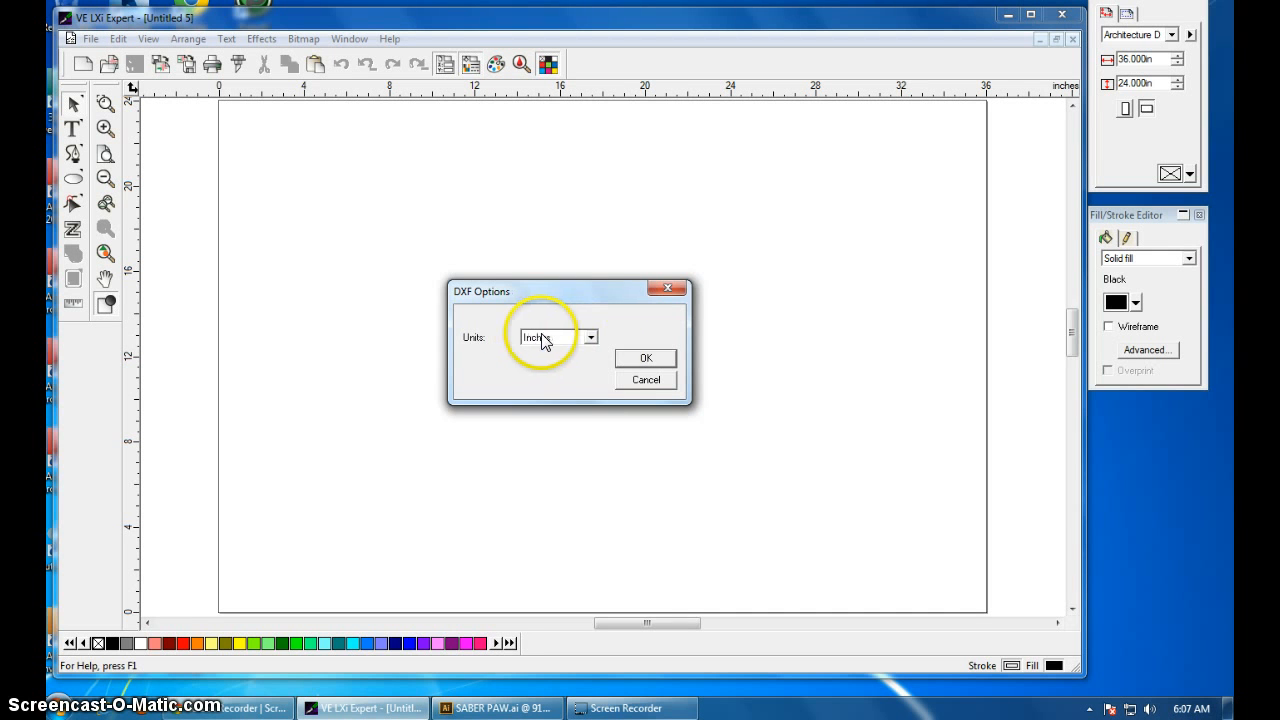
left_click(646, 360)
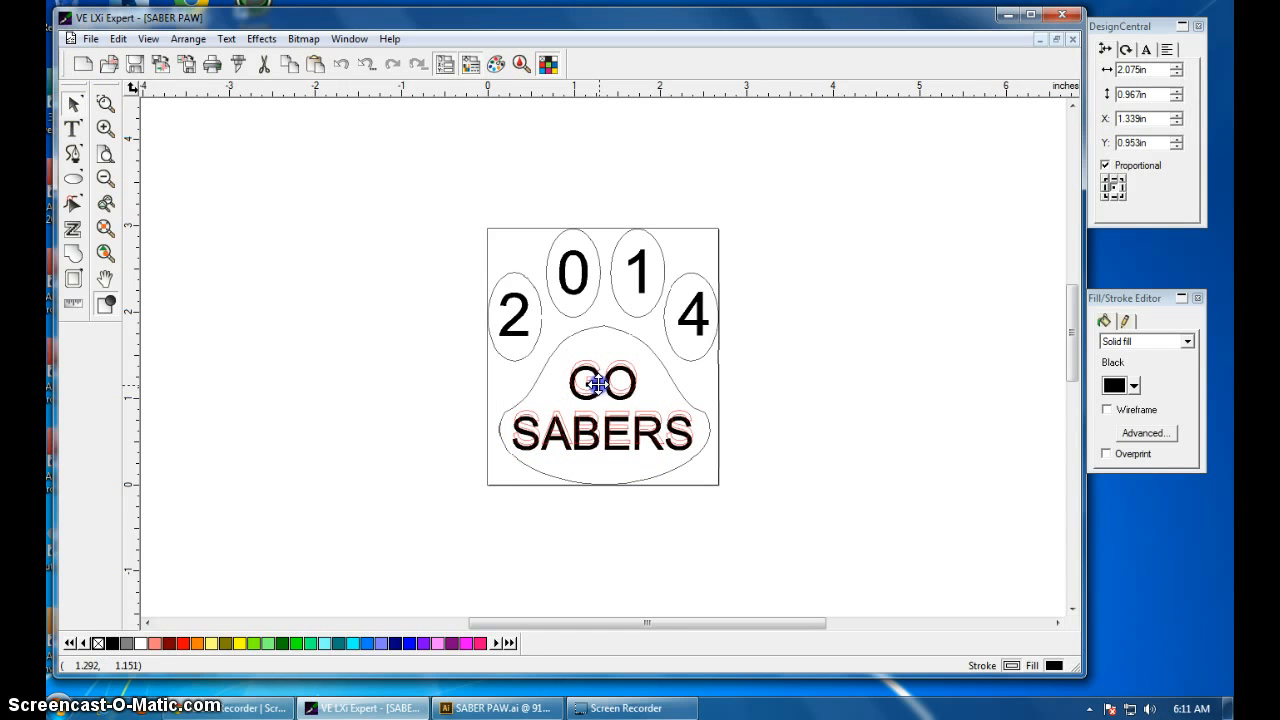
Step: Move the GO SABERS text slightly upward inside the main paw pad and deselect it
left_click_drag(597, 385, 597, 380)
left_click(798, 437)
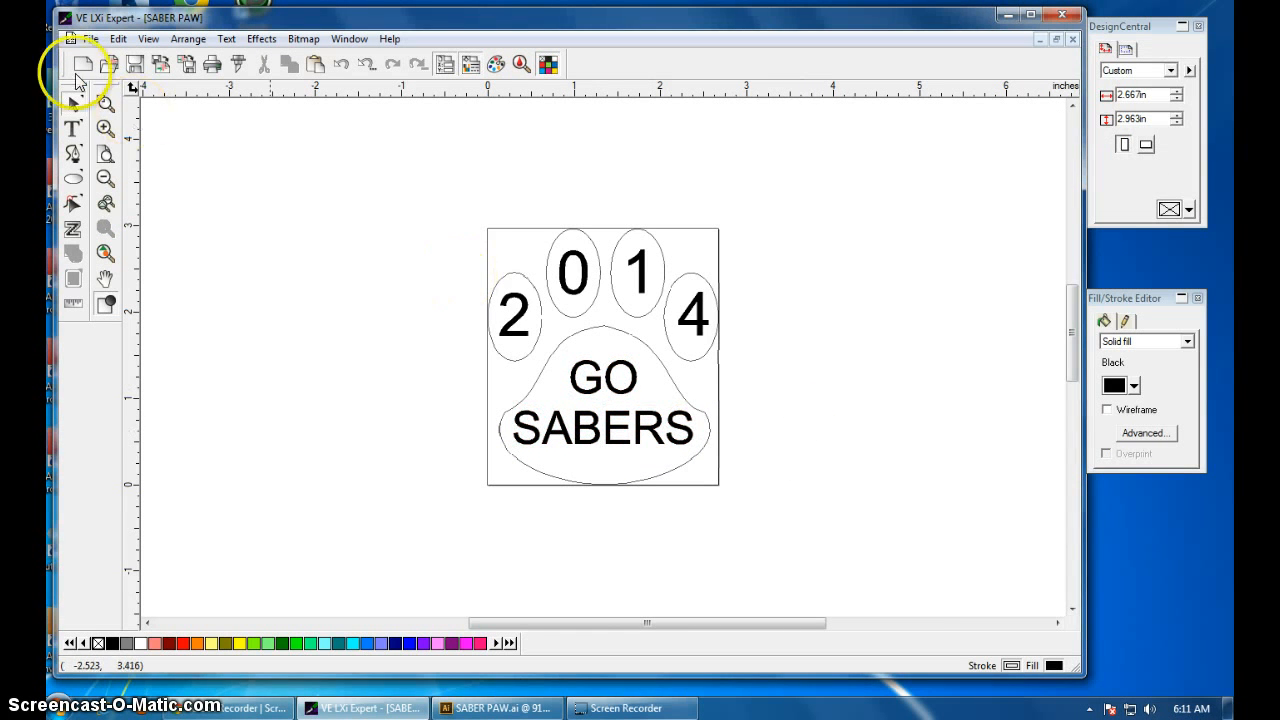
Step: Select the GO SABERS text with the digits 2, 0, 1 and 4, and move them about 3.5 in right, clear of the paw
left_click(611, 440)
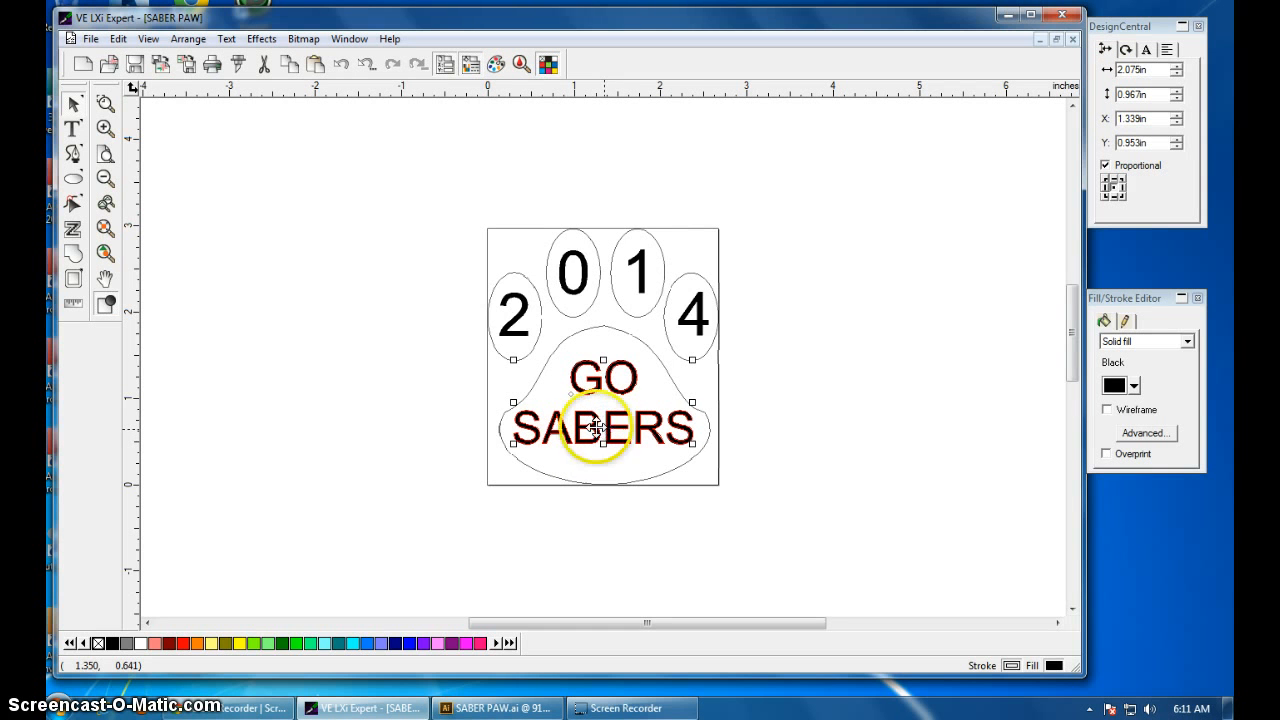
left_click(514, 317, "shift")
left_click(565, 307, "shift")
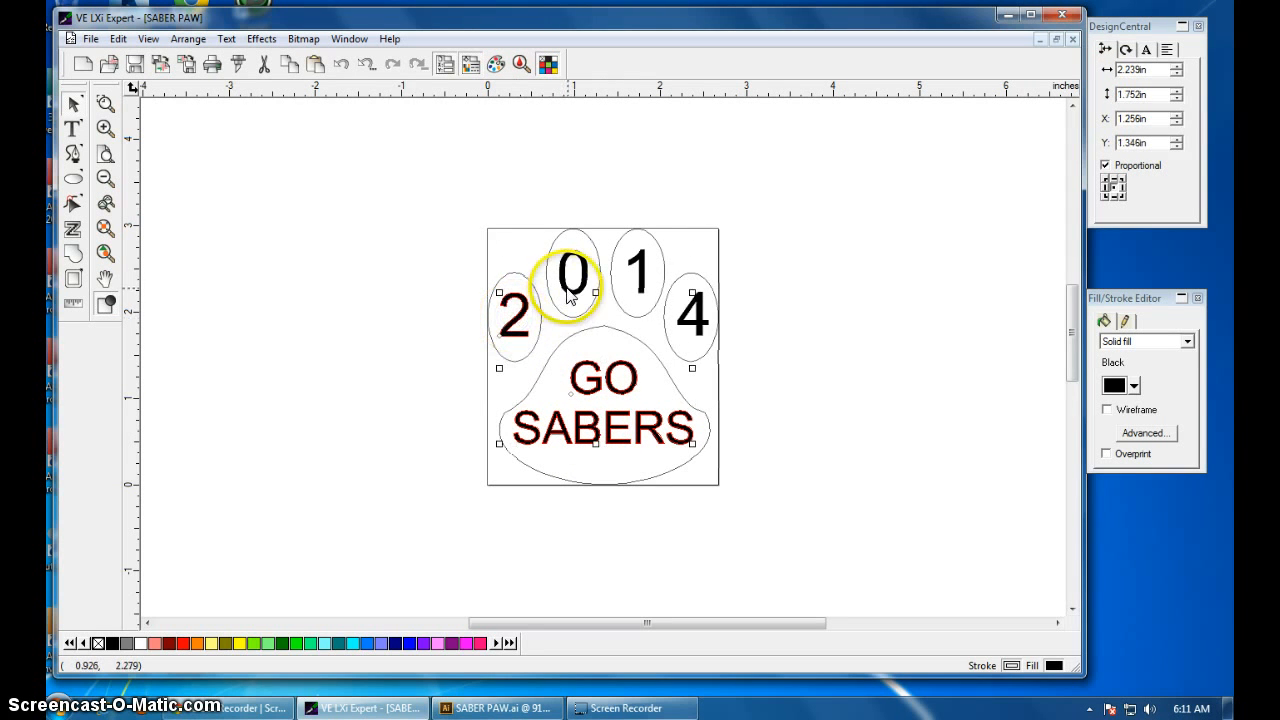
left_click(636, 274, "shift")
left_click(702, 318, "shift")
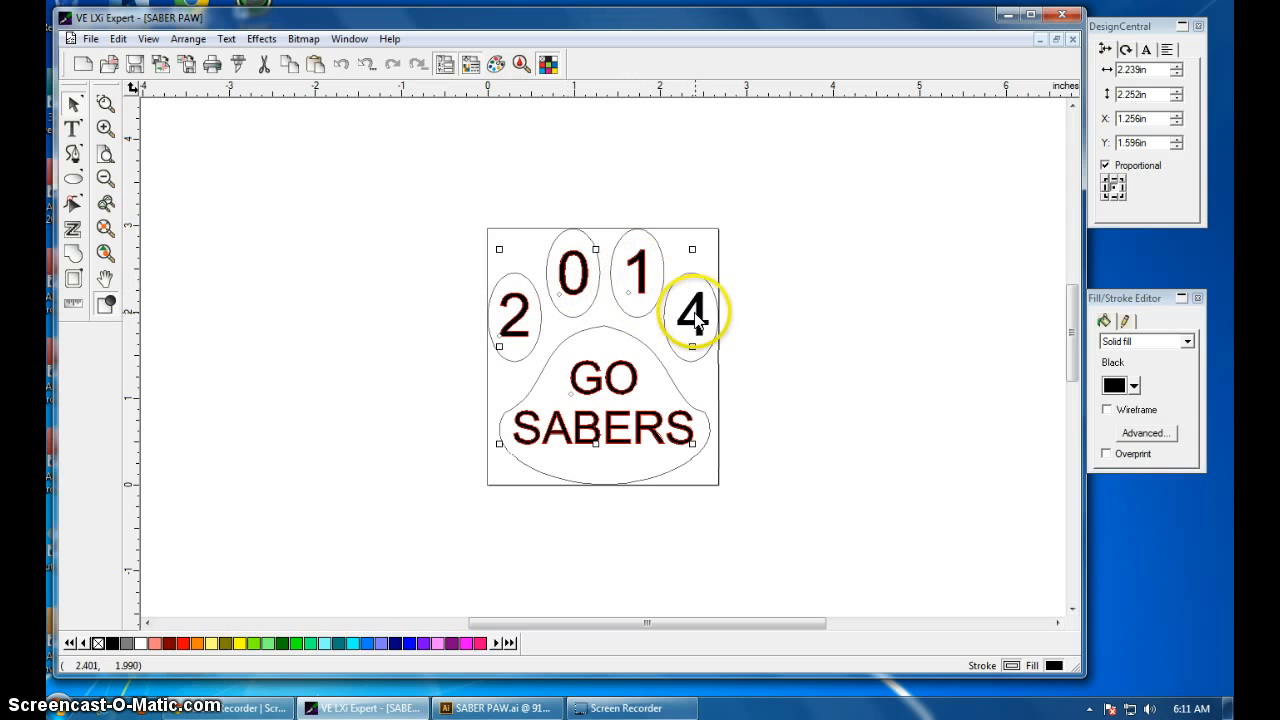
left_click(700, 316, "shift")
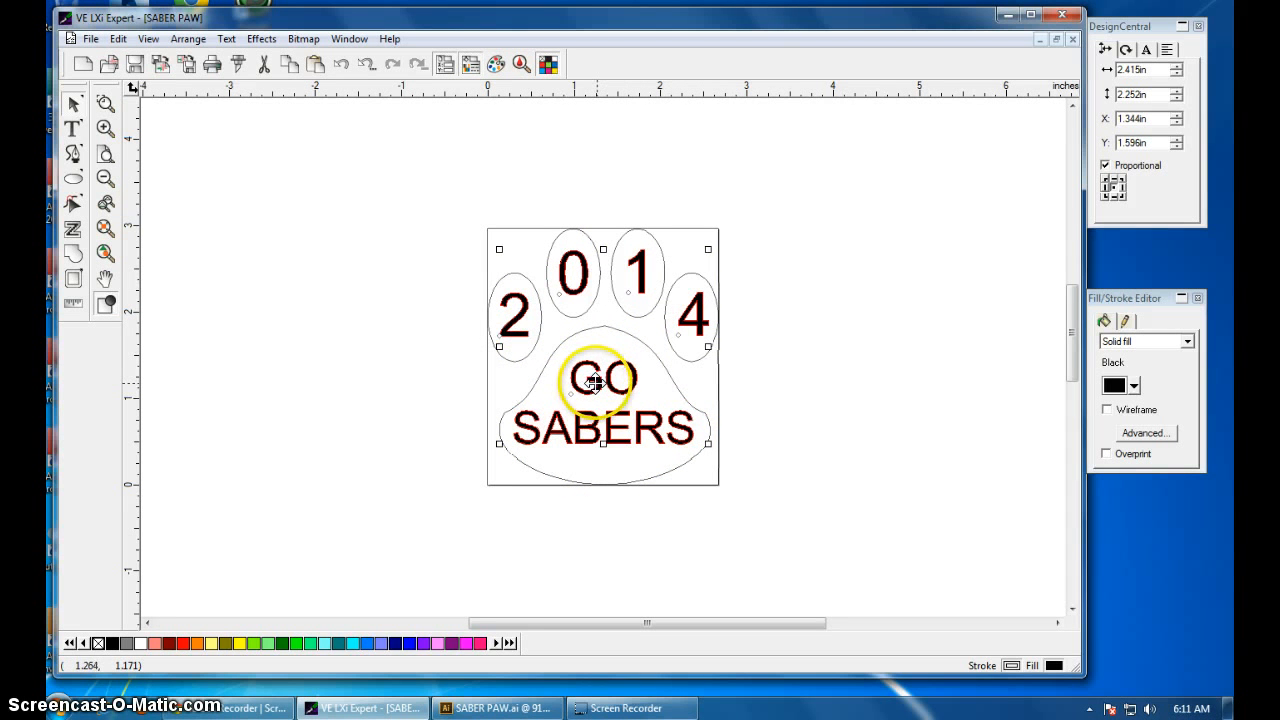
left_click_drag(595, 381, 896, 380)
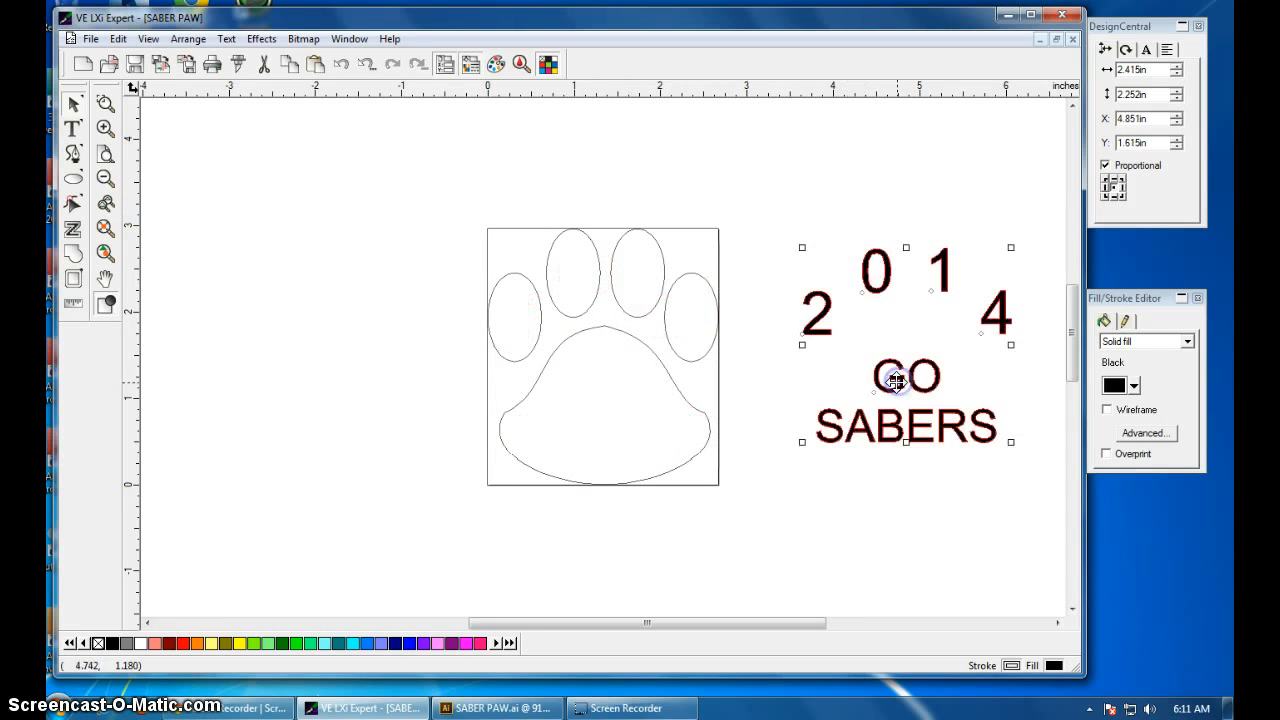
left_click(724, 233)
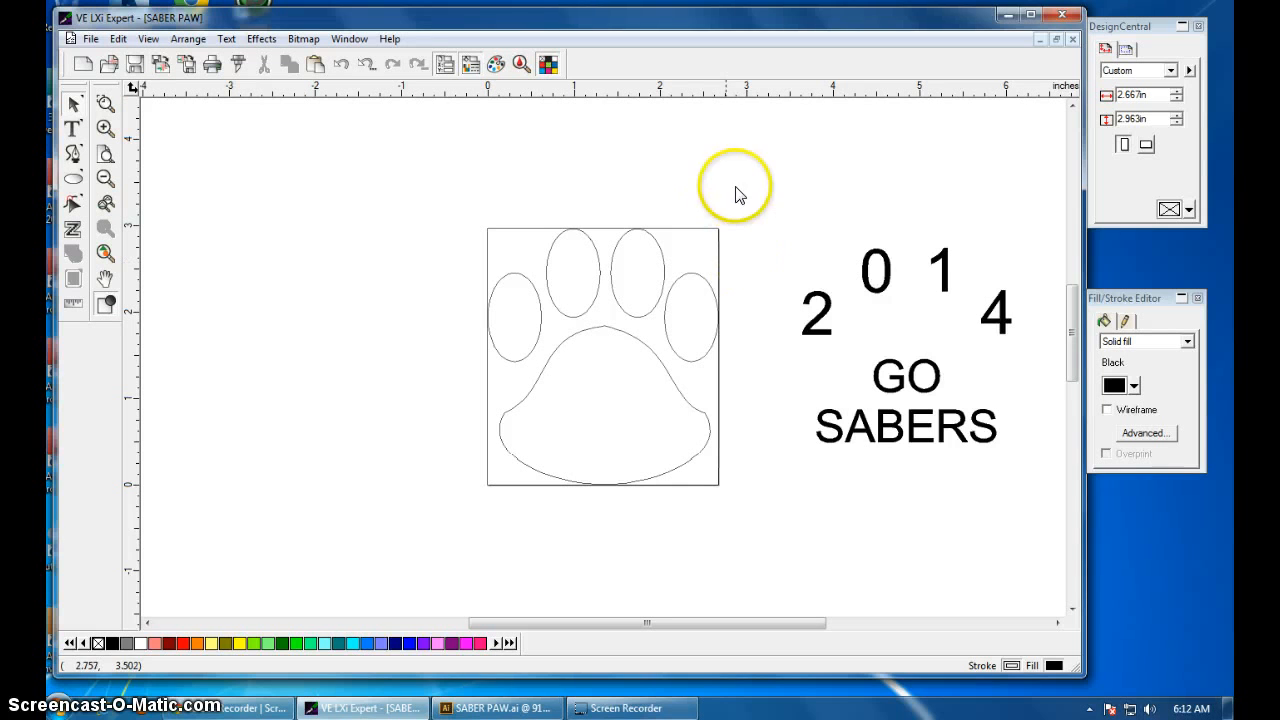
Step: Select all the paw outlines without the text and open the Cut/Plot settings for them
left_click(752, 205)
left_click_drag(752, 205, 432, 535)
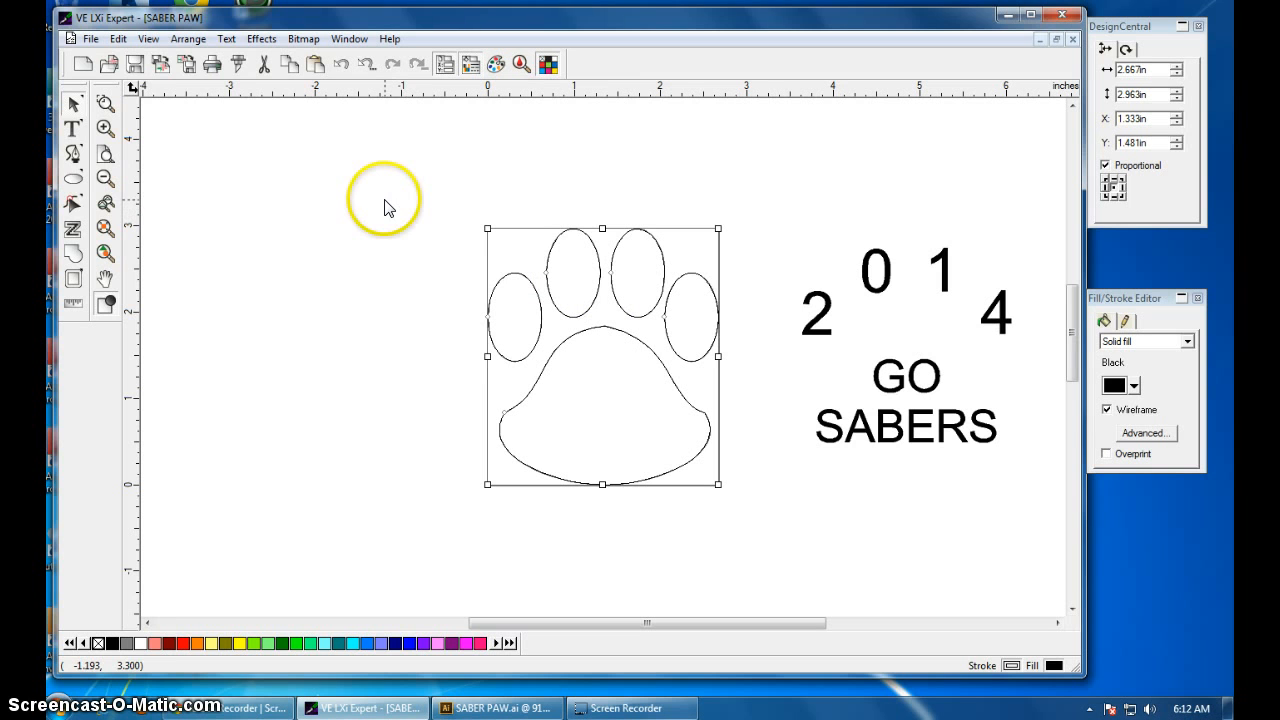
left_click(99, 40)
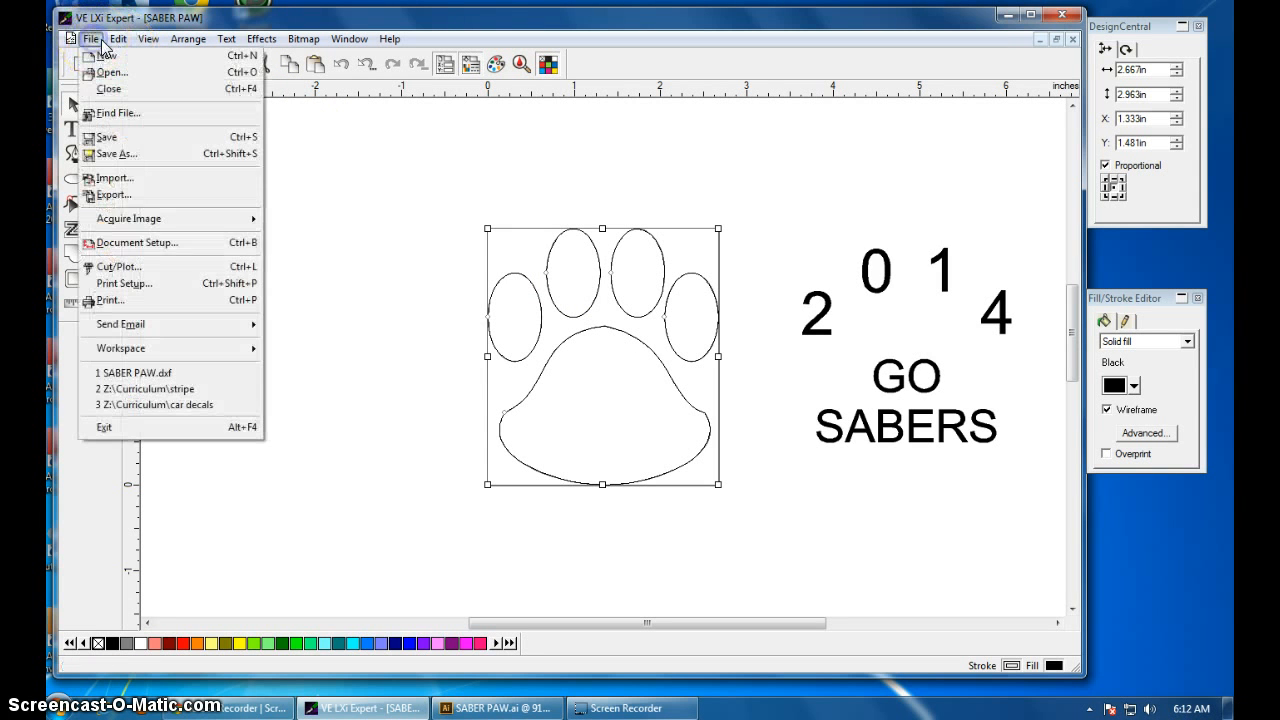
left_click(153, 272)
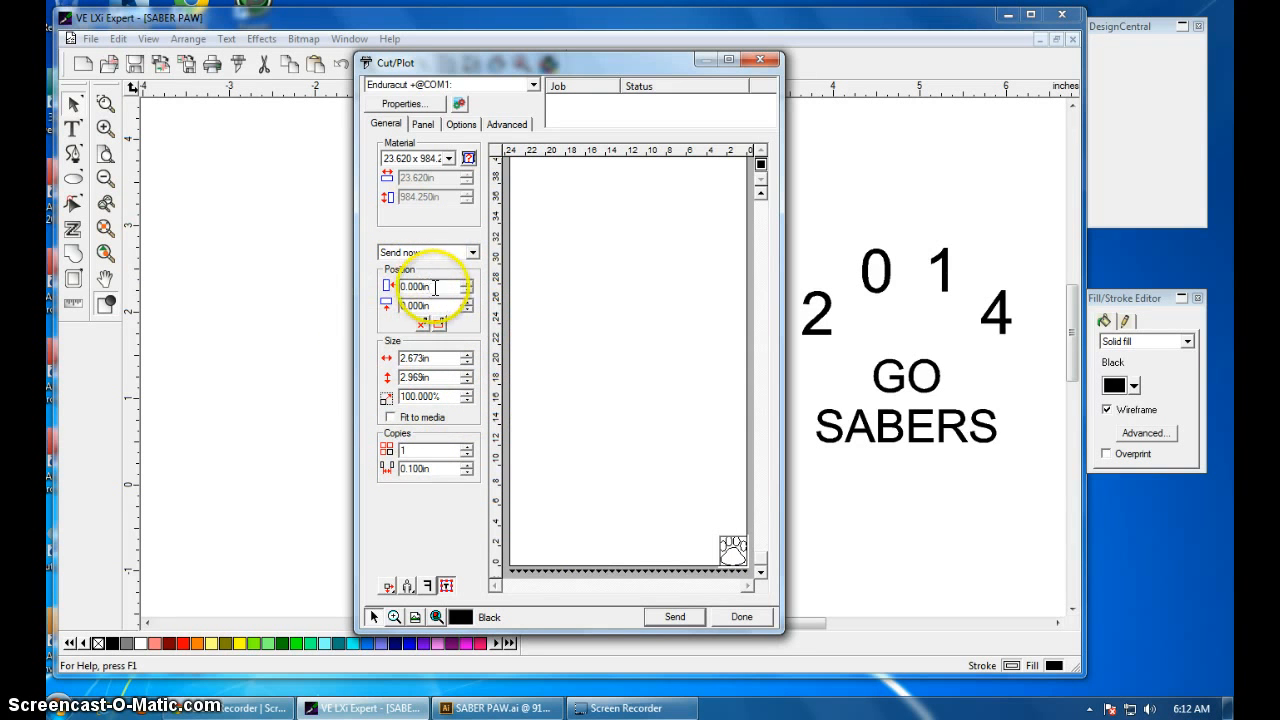
Step: Set the job's horizontal and vertical offsets to 2 in each
left_click_drag(430, 287, 383, 289)
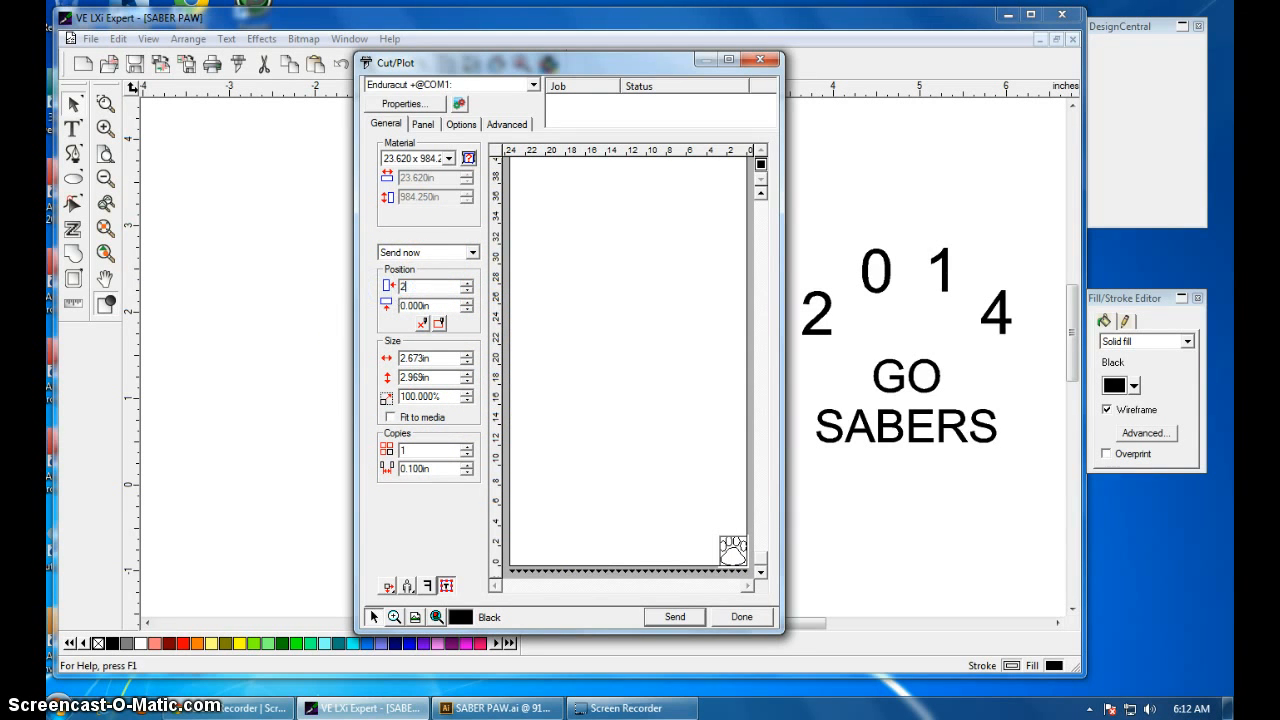
type("2")
key("Return")
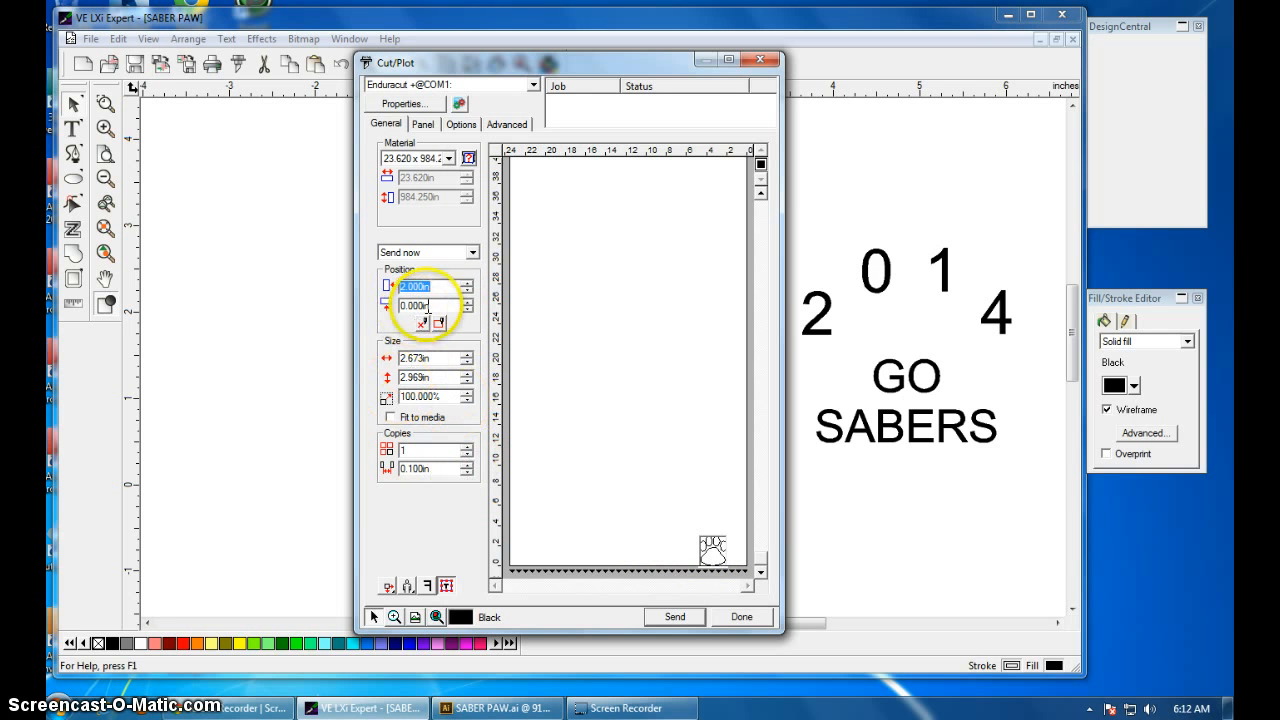
left_click_drag(433, 306, 399, 306)
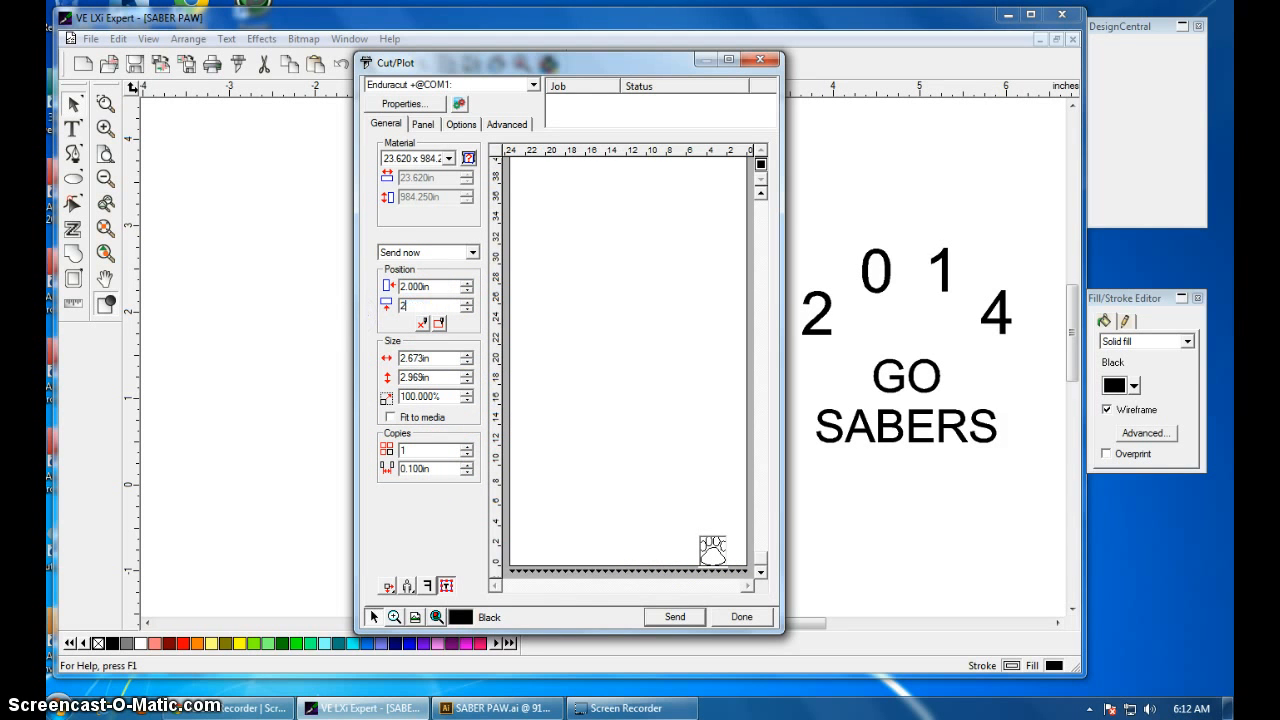
type("2")
key("Return")
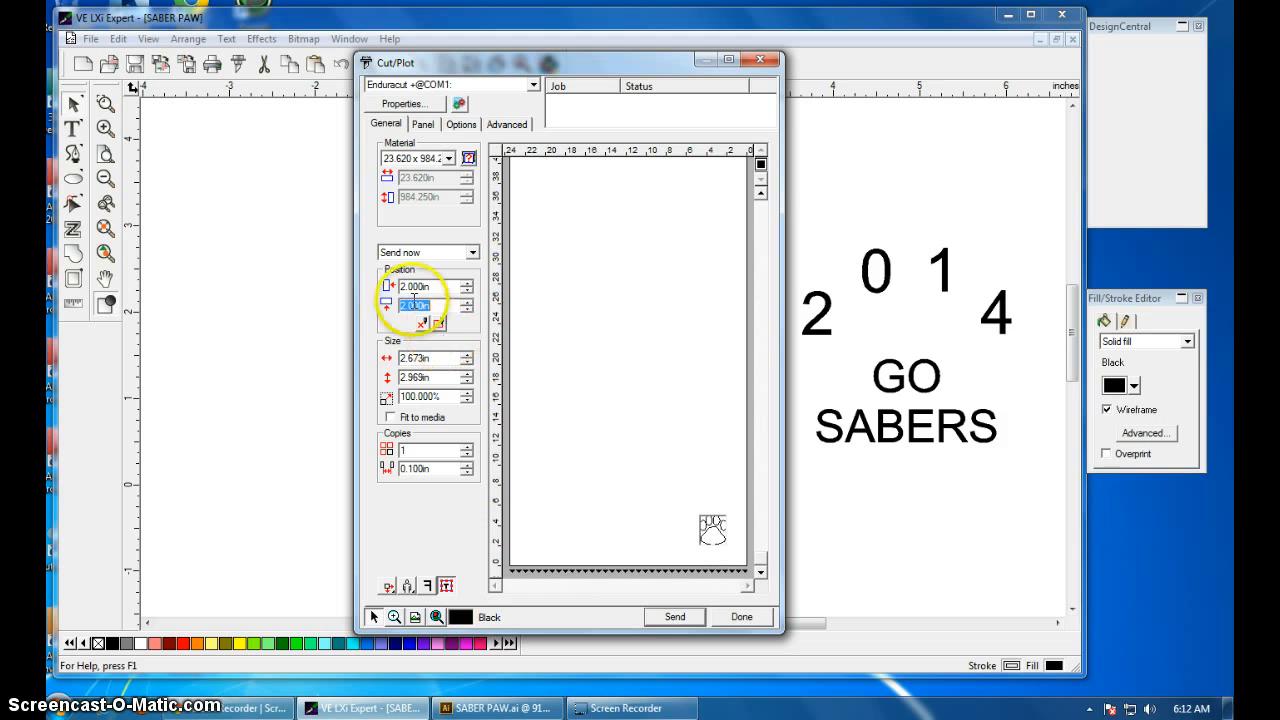
Step: Set the job's horizontal and vertical offsets back to 0 in
left_click_drag(433, 287, 357, 288)
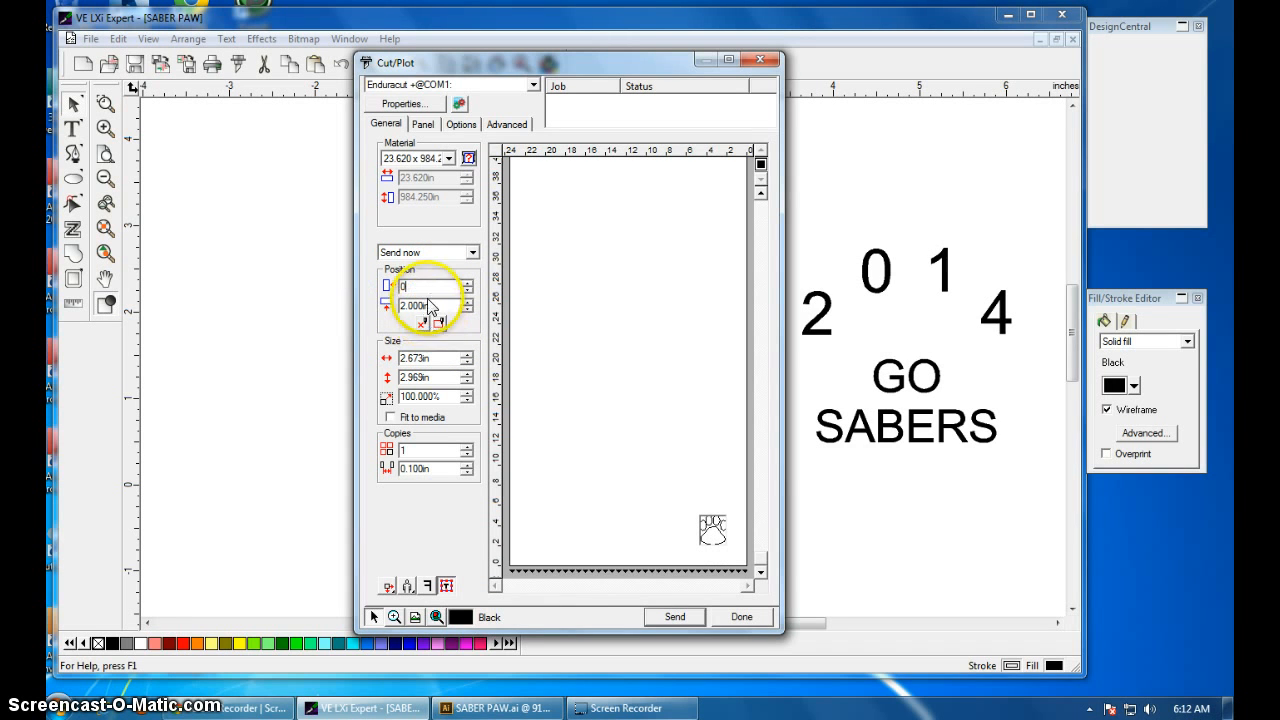
left_click_drag(433, 307, 399, 313)
type("0")
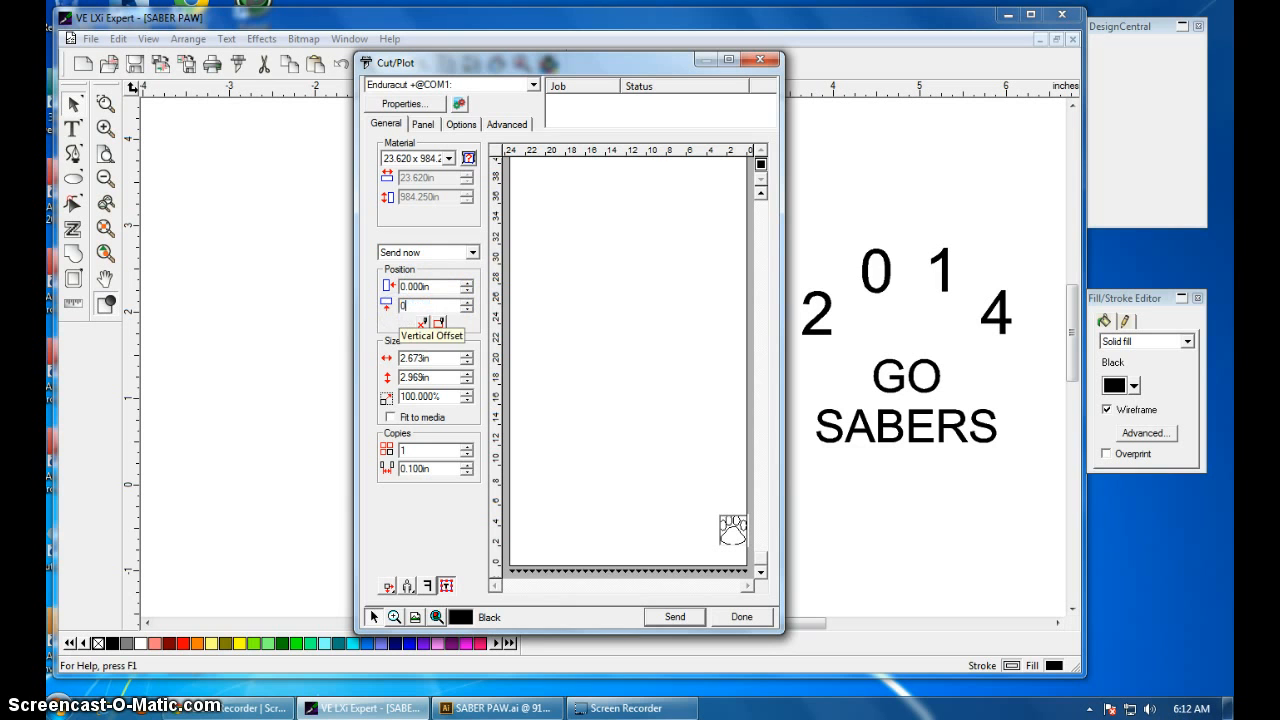
key("Return")
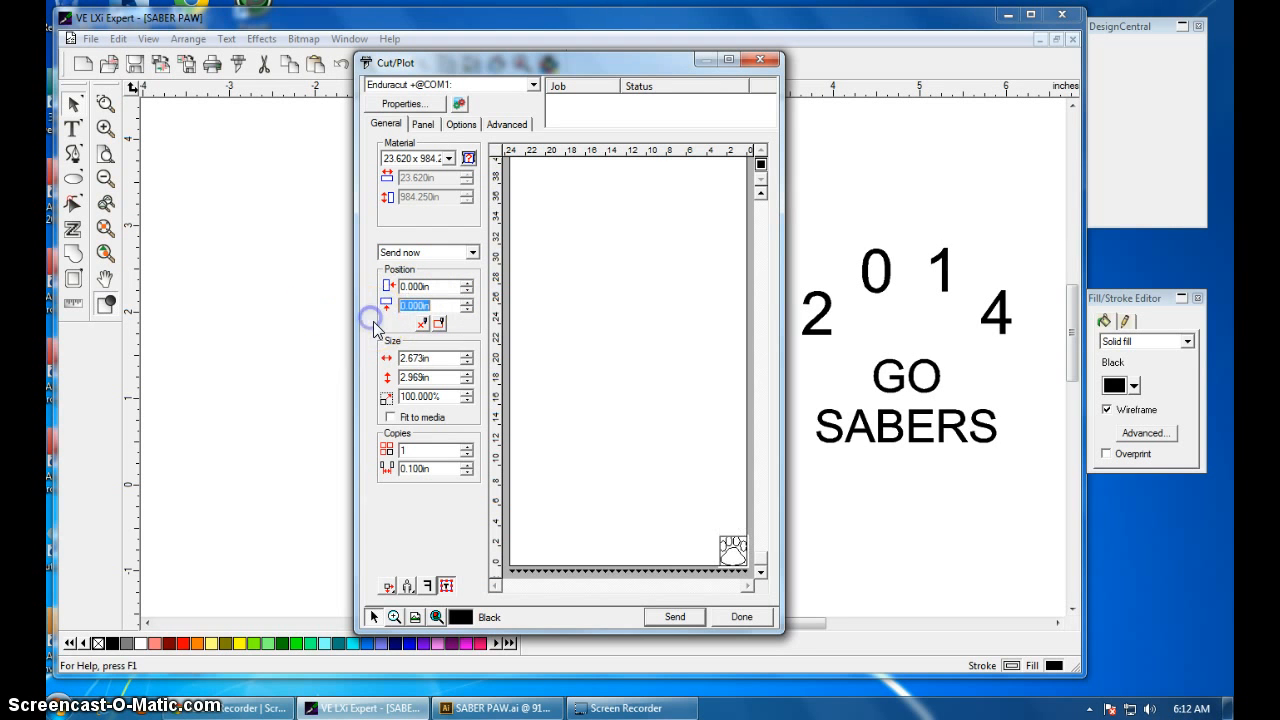
Step: Set the job width to 5 in, scaling the paw proportionally
left_click(434, 357)
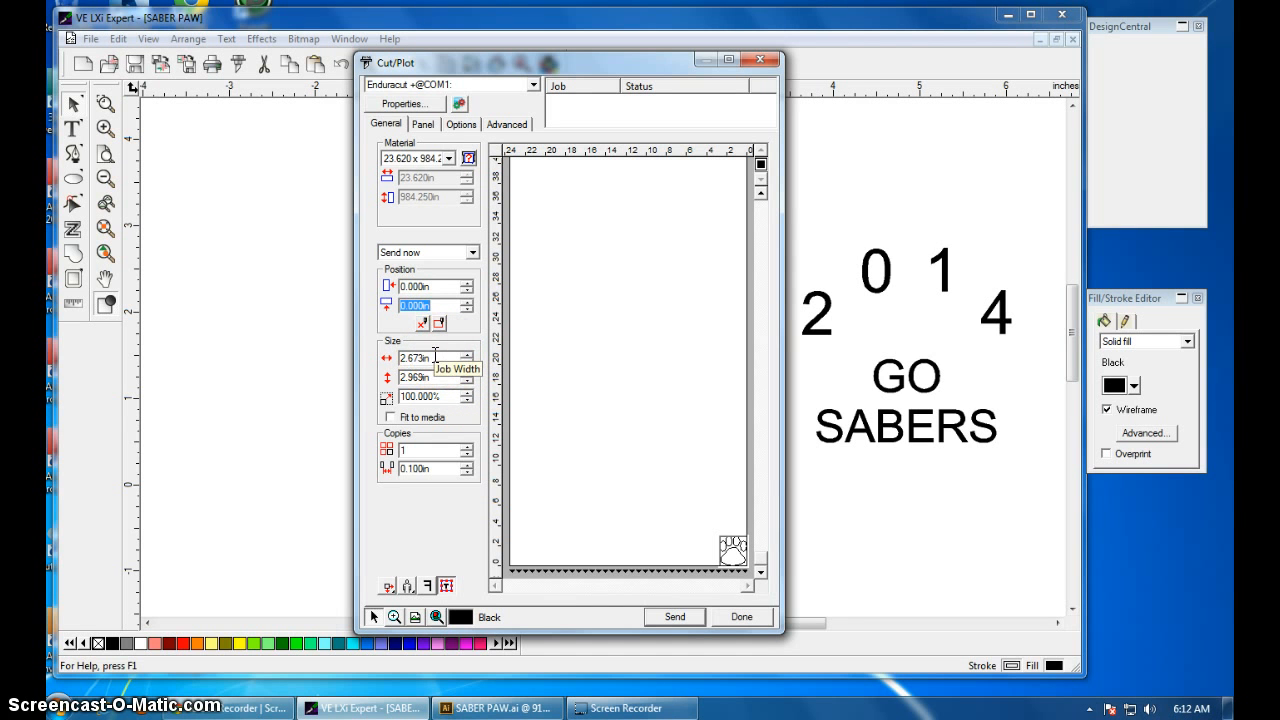
left_click_drag(437, 359, 382, 364)
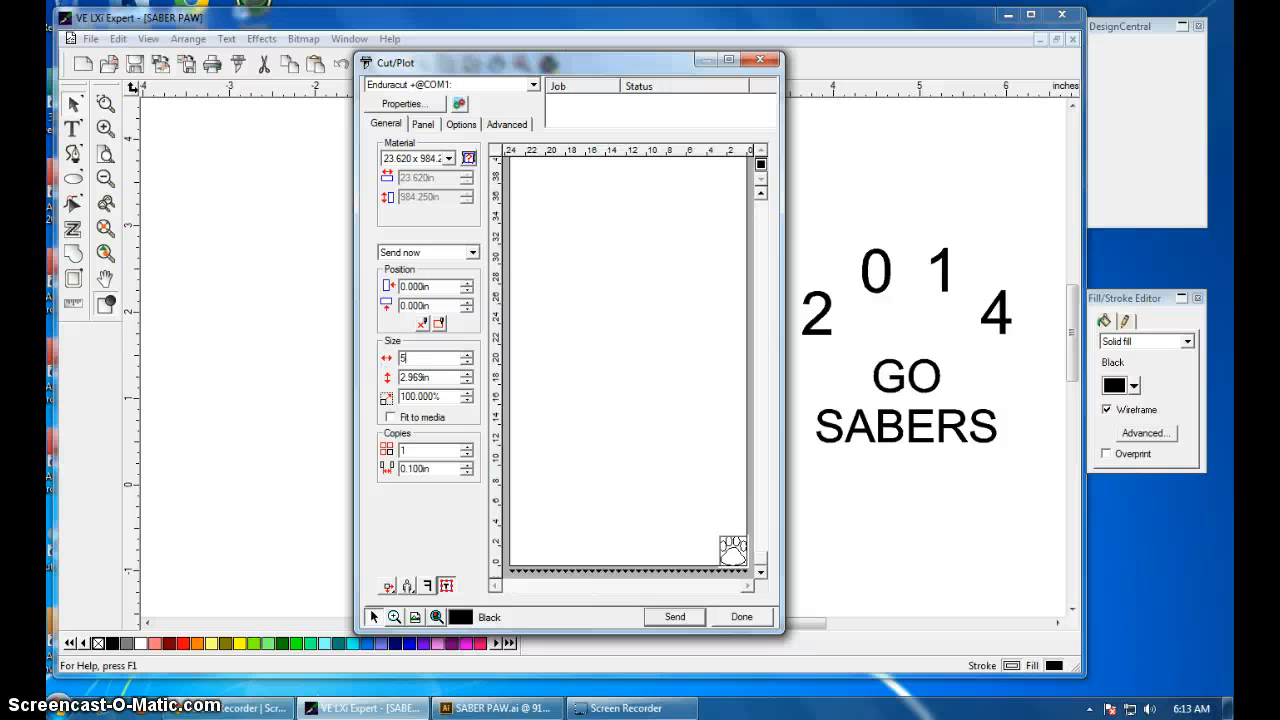
key("Return")
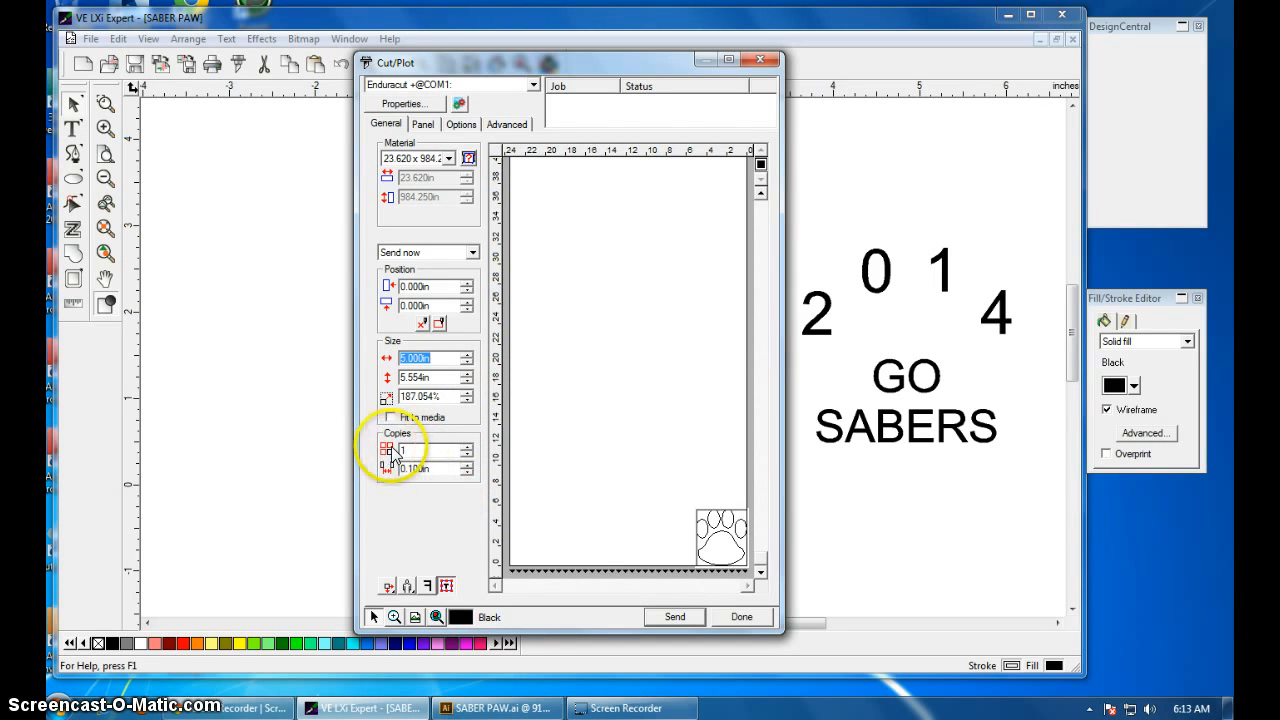
Step: Increase the number of paw copies step by step to more than 11
left_click(465, 448)
left_click(466, 448)
left_click(466, 448)
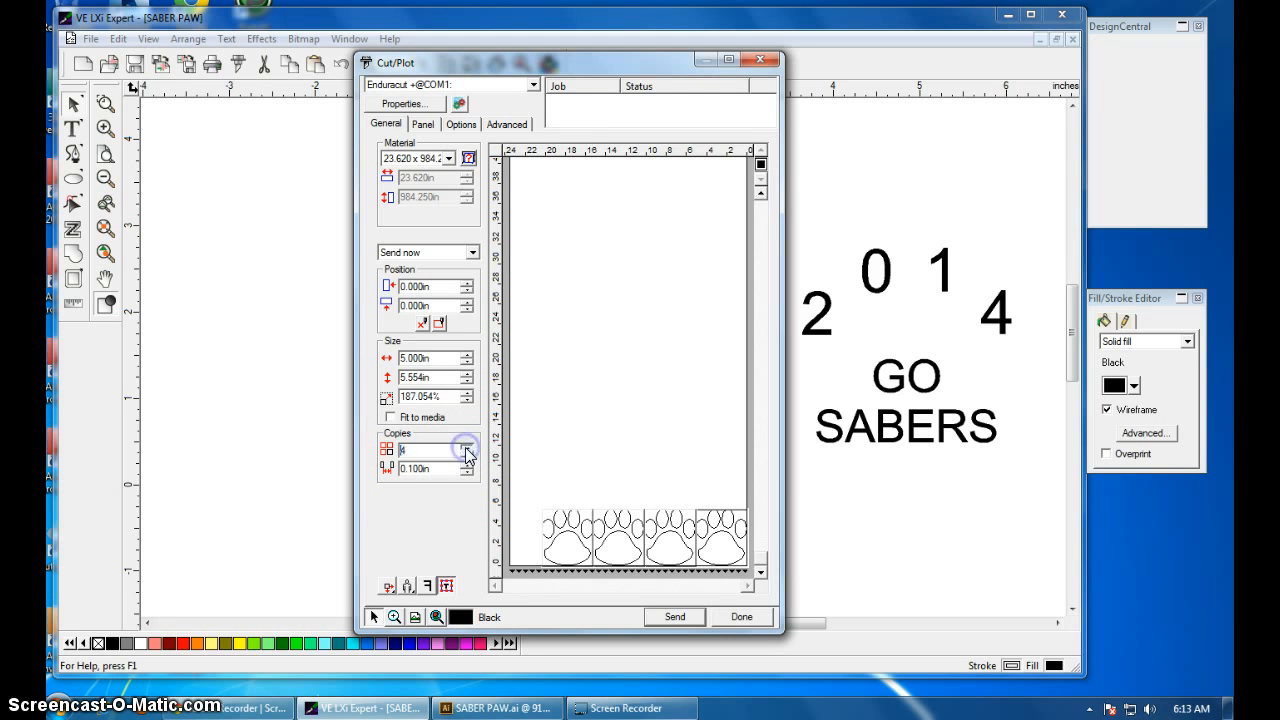
left_click(466, 448)
left_click(466, 448)
left_click(466, 448)
left_click(466, 448)
left_click(466, 447)
left_click(466, 447)
left_click(466, 447)
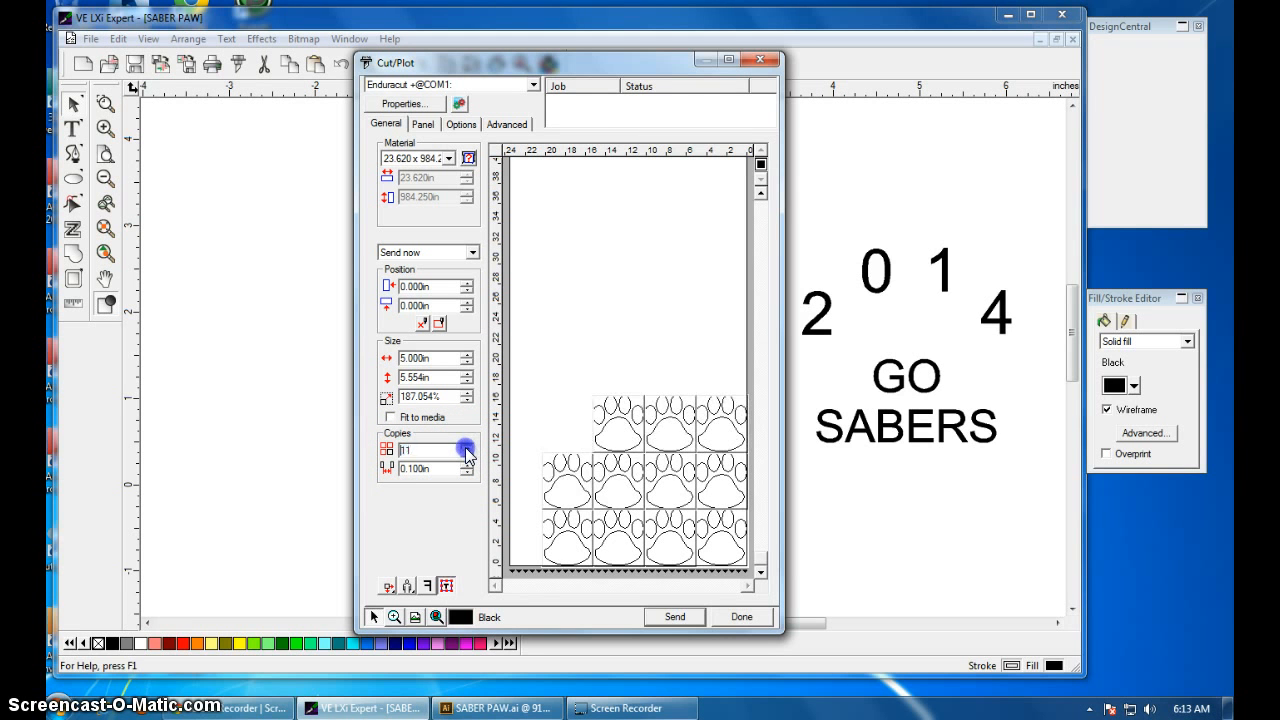
left_click(466, 447)
left_click(466, 447)
left_click(466, 447)
Step: Reduce the number of paw copies back to 1
left_click(467, 455)
left_click(467, 455)
left_click(467, 455)
left_click(467, 455)
left_click(467, 455)
left_click(467, 455)
left_click(467, 455)
left_click(408, 469)
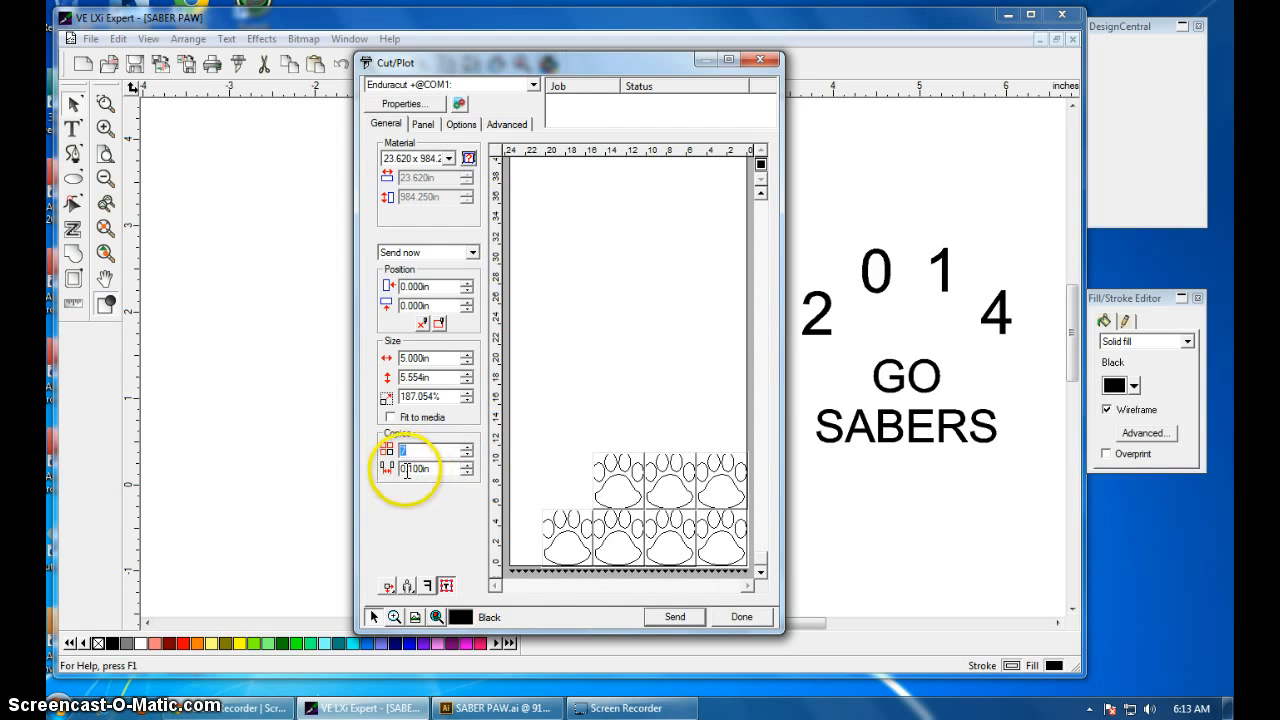
left_click(467, 455)
left_click(467, 455)
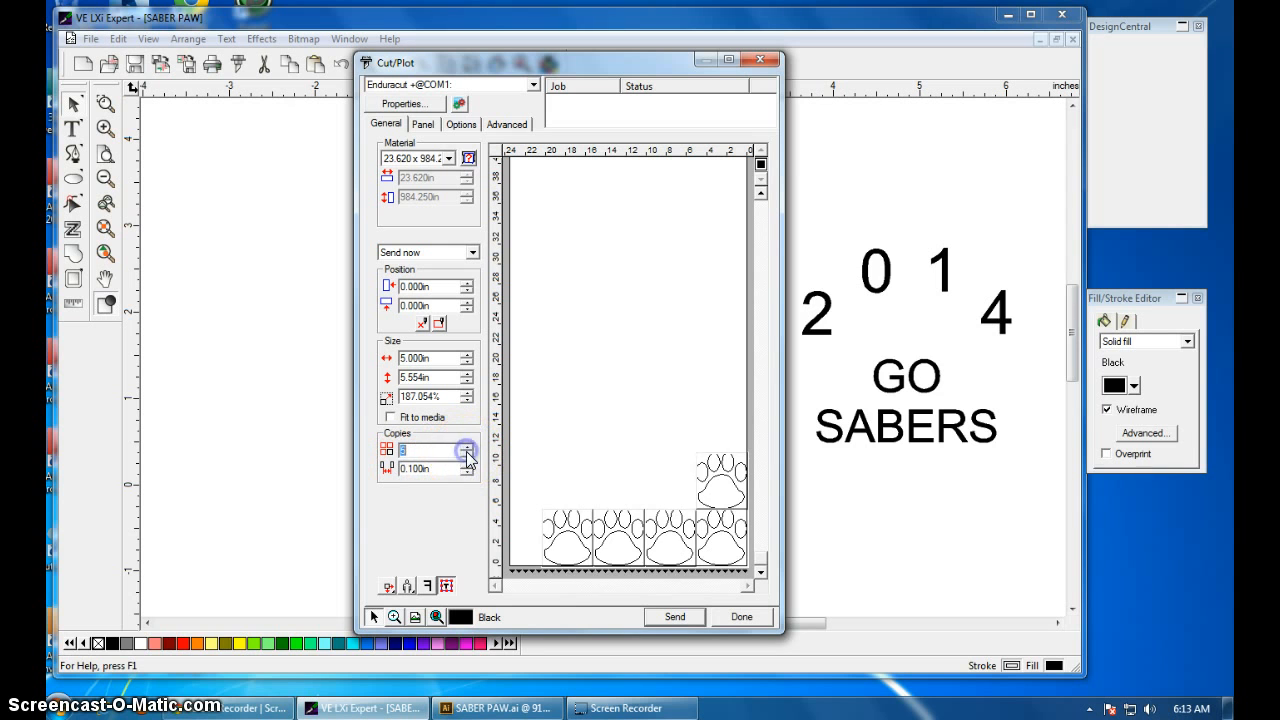
left_click(467, 455)
left_click(467, 455)
left_click(467, 455)
left_click(467, 455)
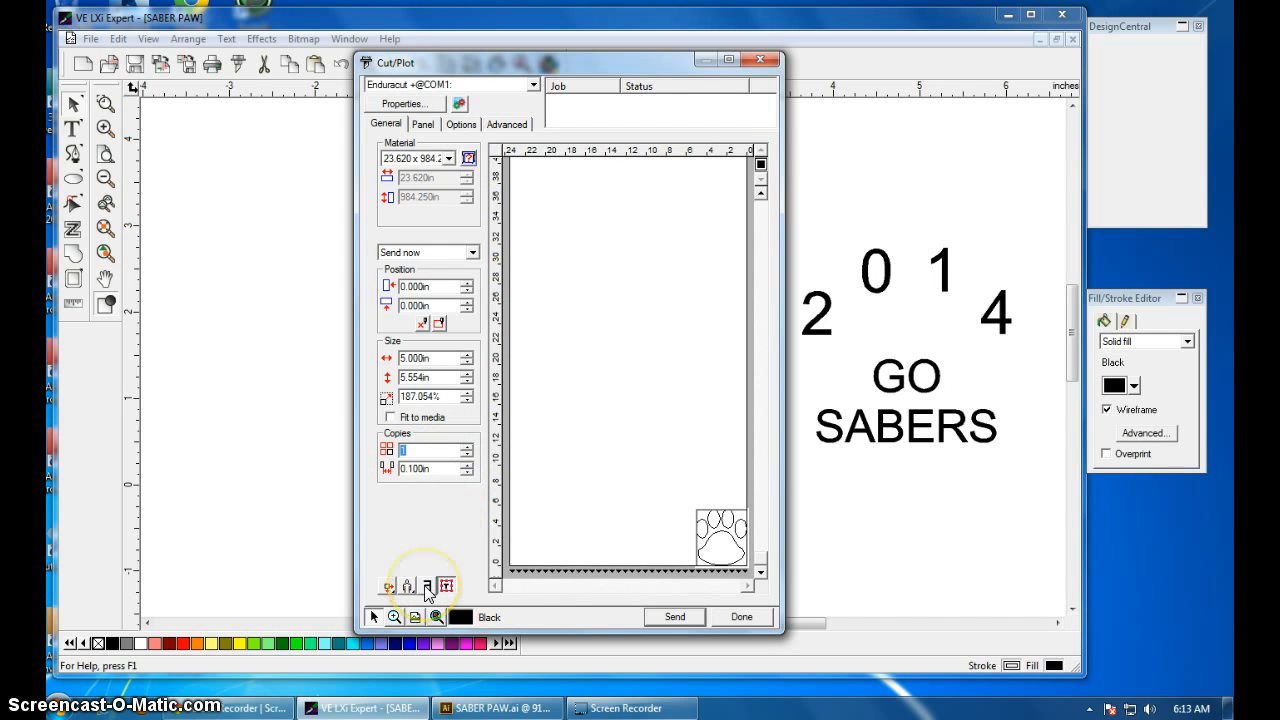
Step: Turn off mirroring for the cut job
left_click(426, 590)
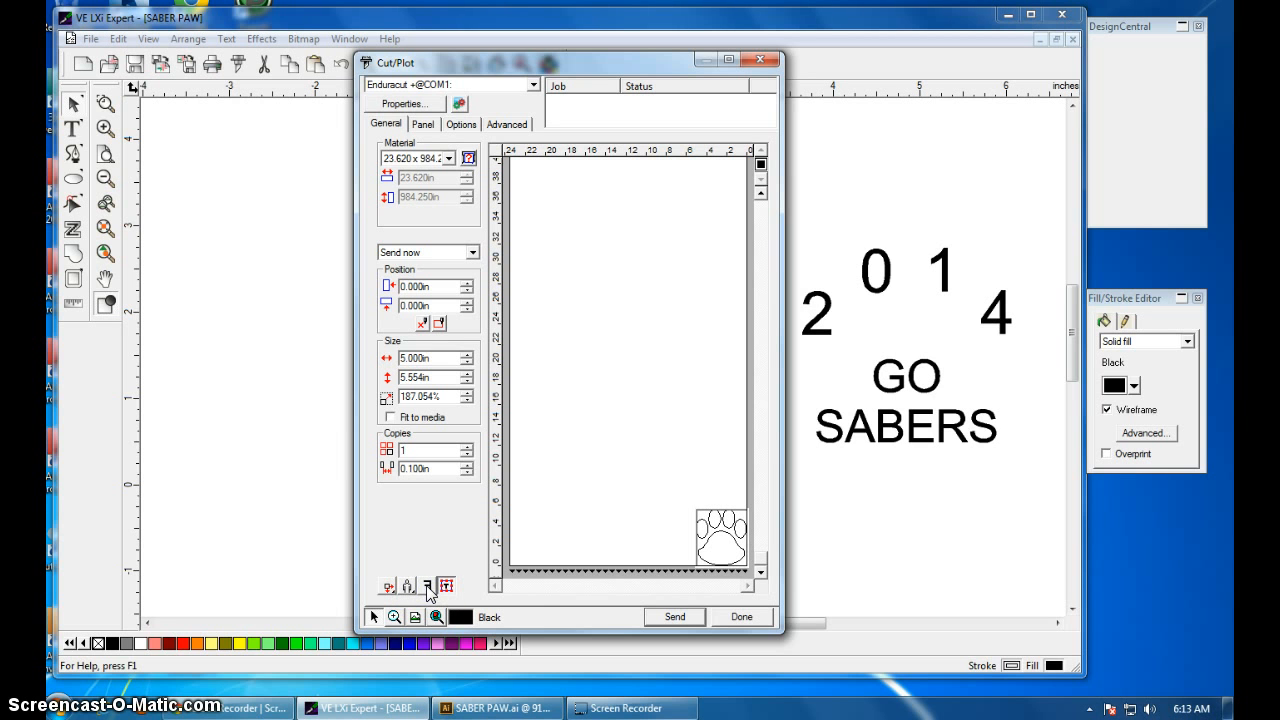
left_click(428, 590)
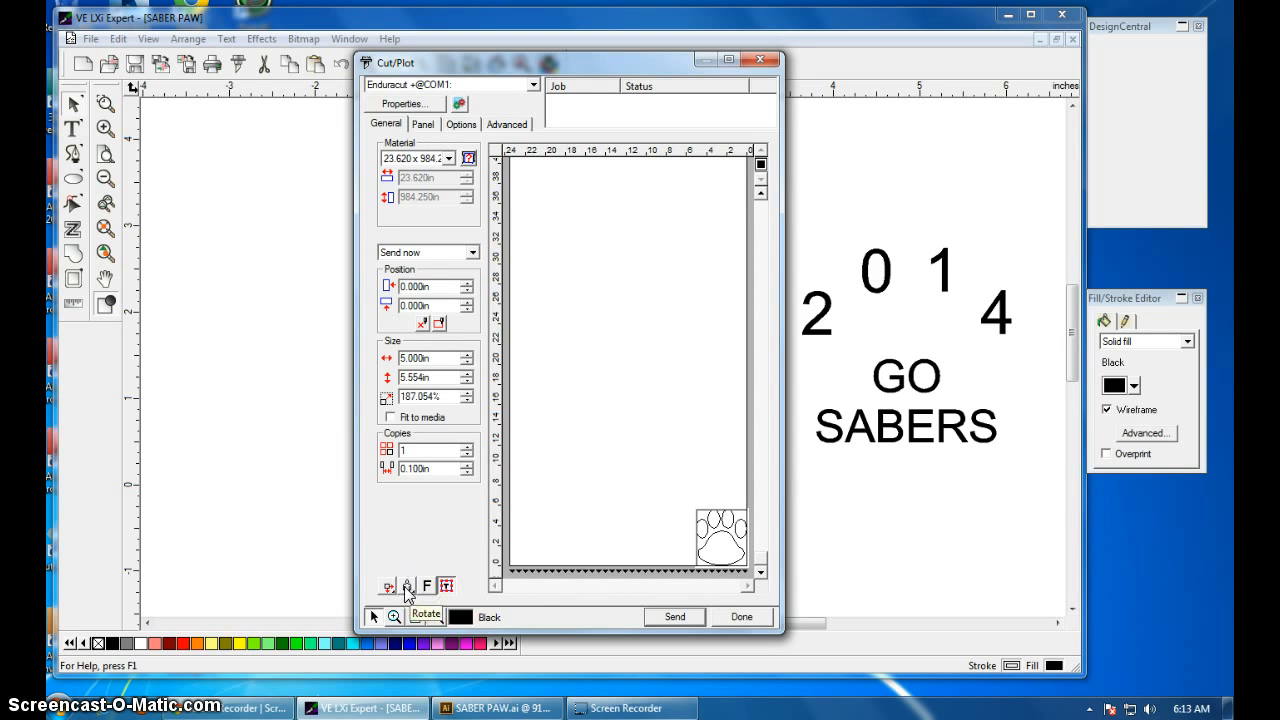
Step: Examine the available rotation options for the paw job
left_click(406, 588)
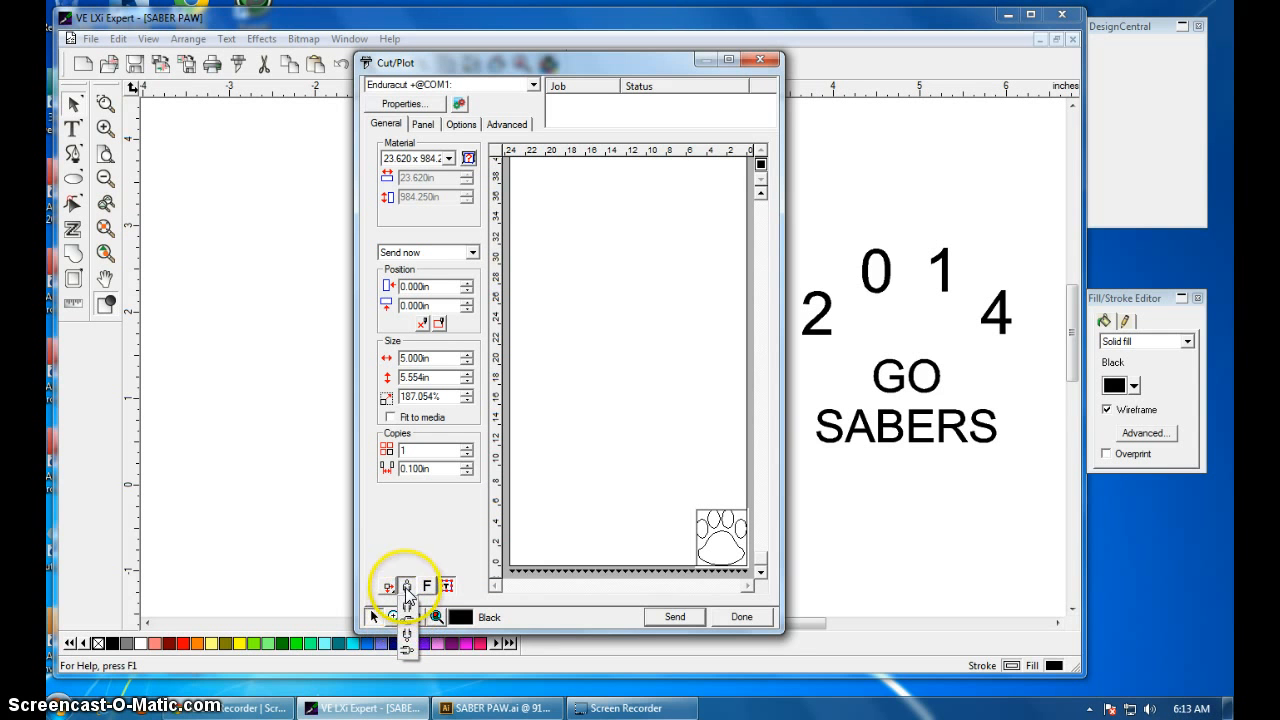
left_click(407, 590)
left_click(406, 588)
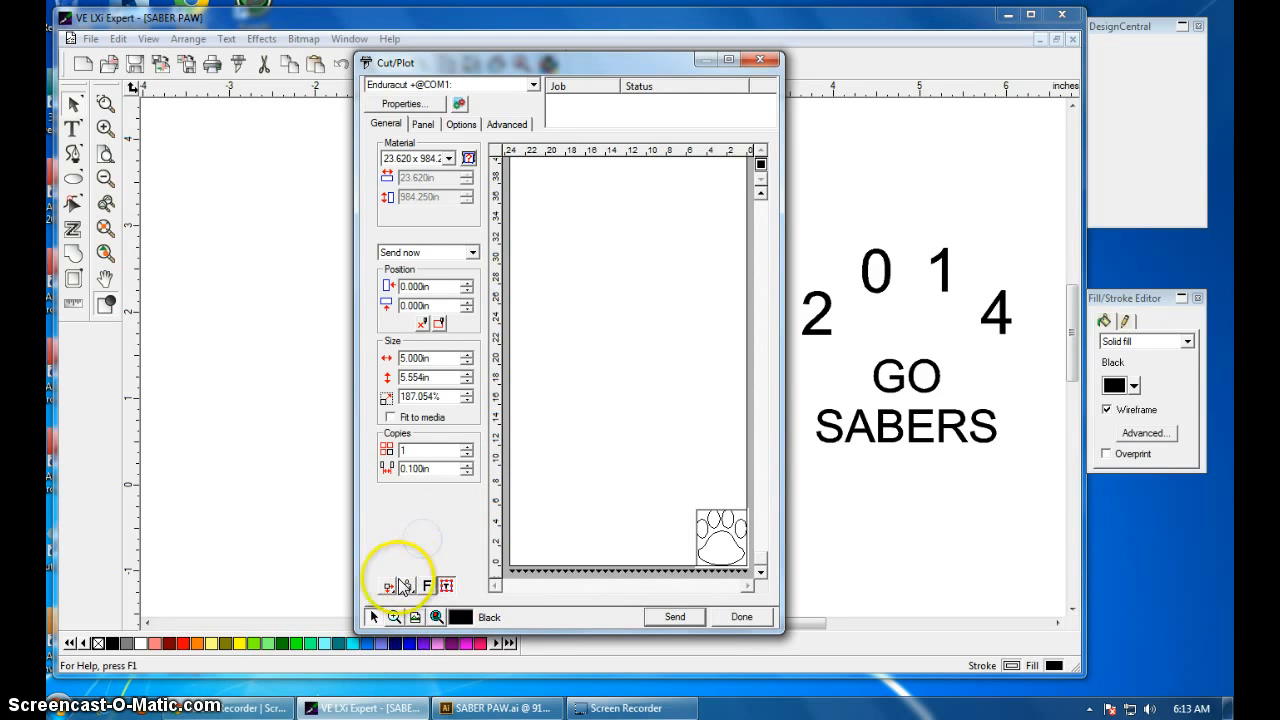